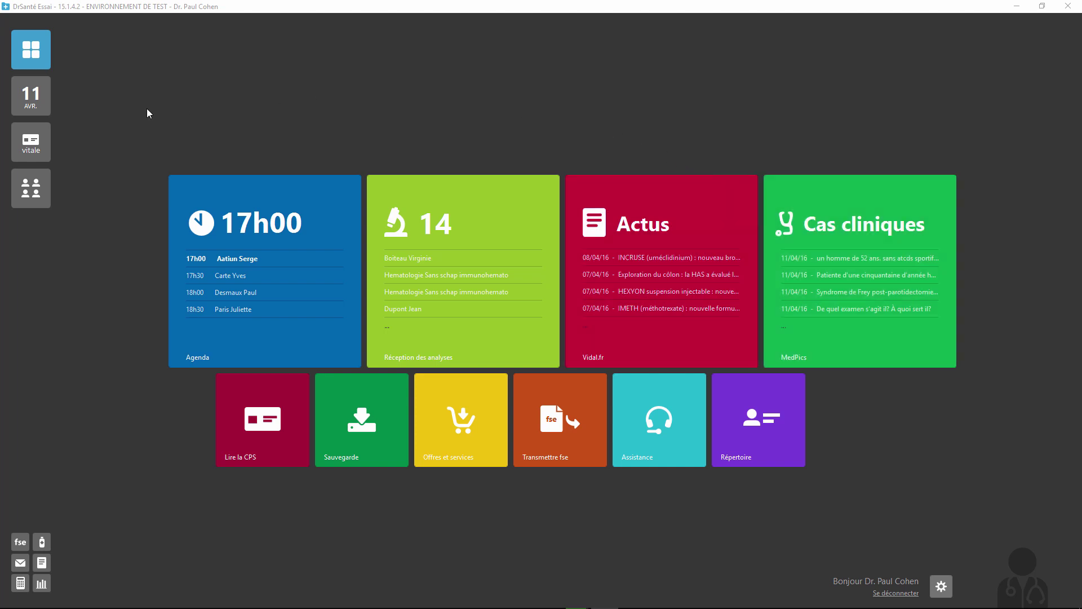
Step: Look through the day's appointment schedule, the Vitale card's beneficiary list and the patient list
left_click(30, 97)
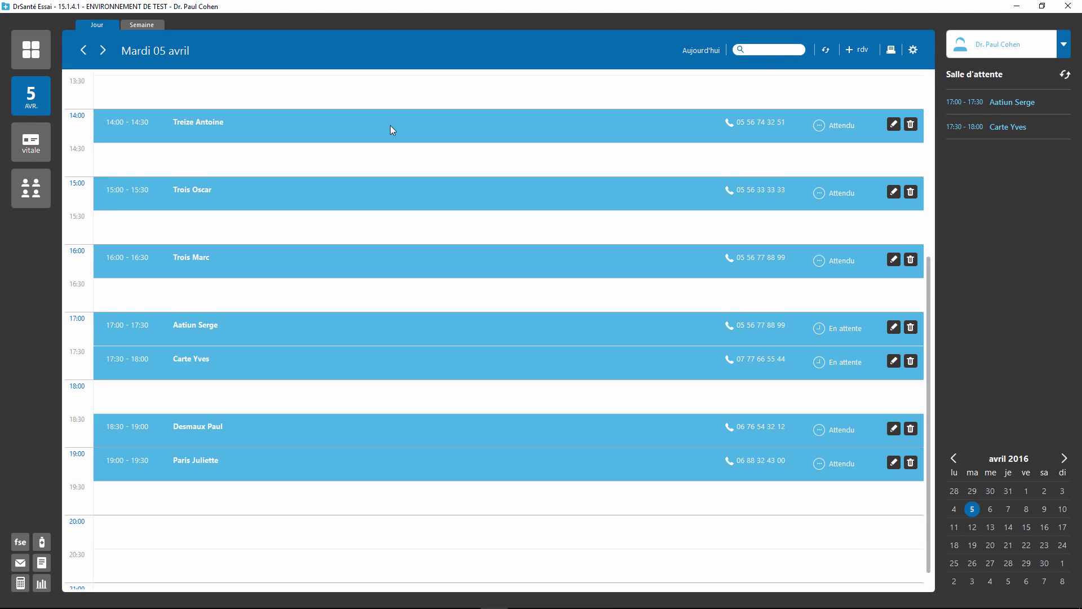
left_click(31, 146)
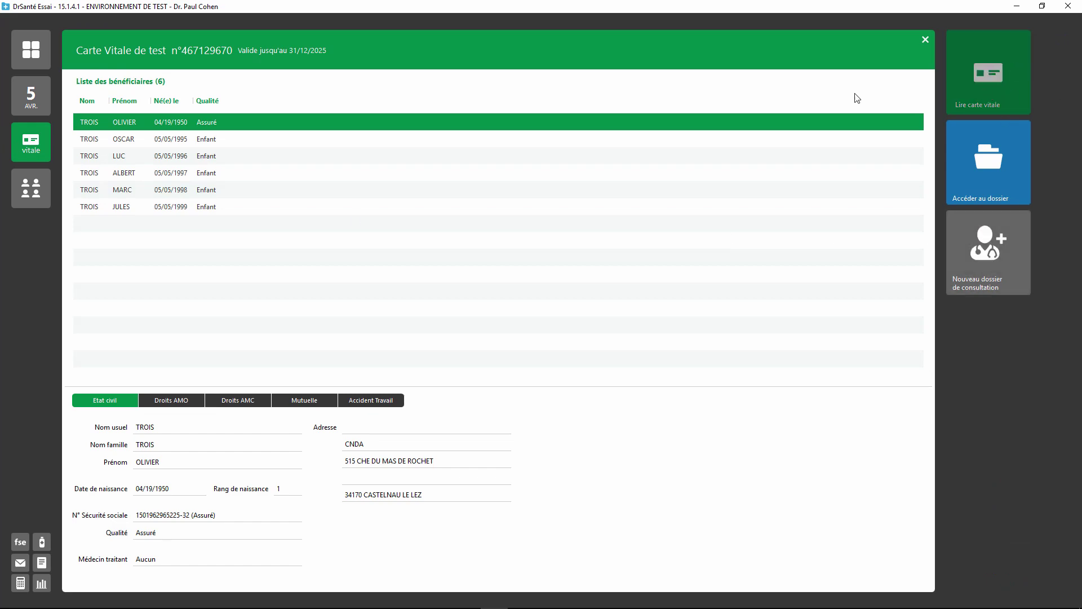
left_click(23, 204)
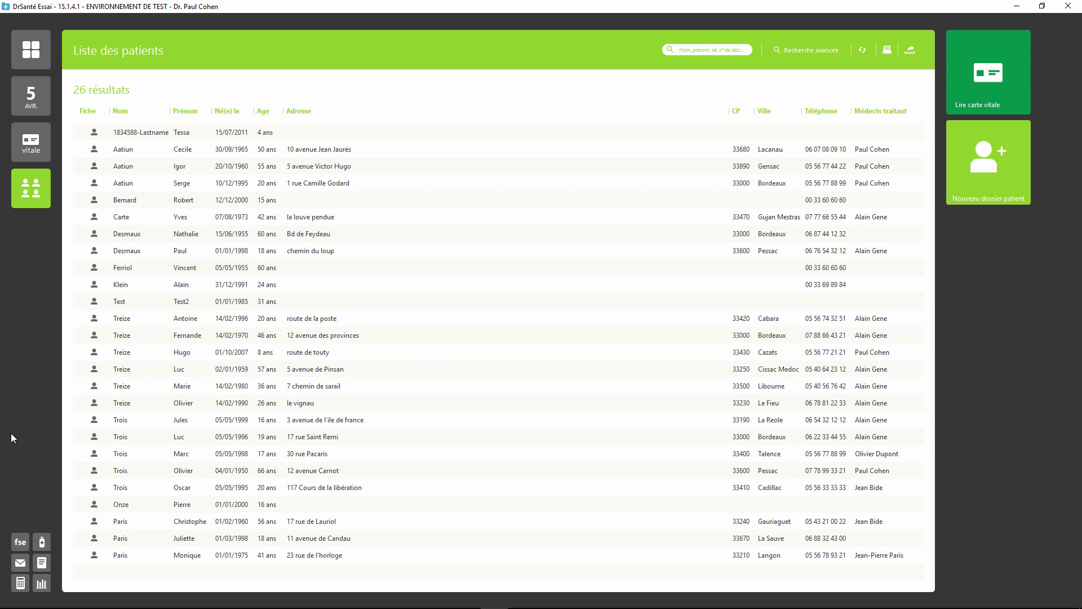
Step: Examine the teletransmission records: FSE/DRE older than 90 days, FSE lots, lot files sent and NOEMIE returns
left_click(19, 543)
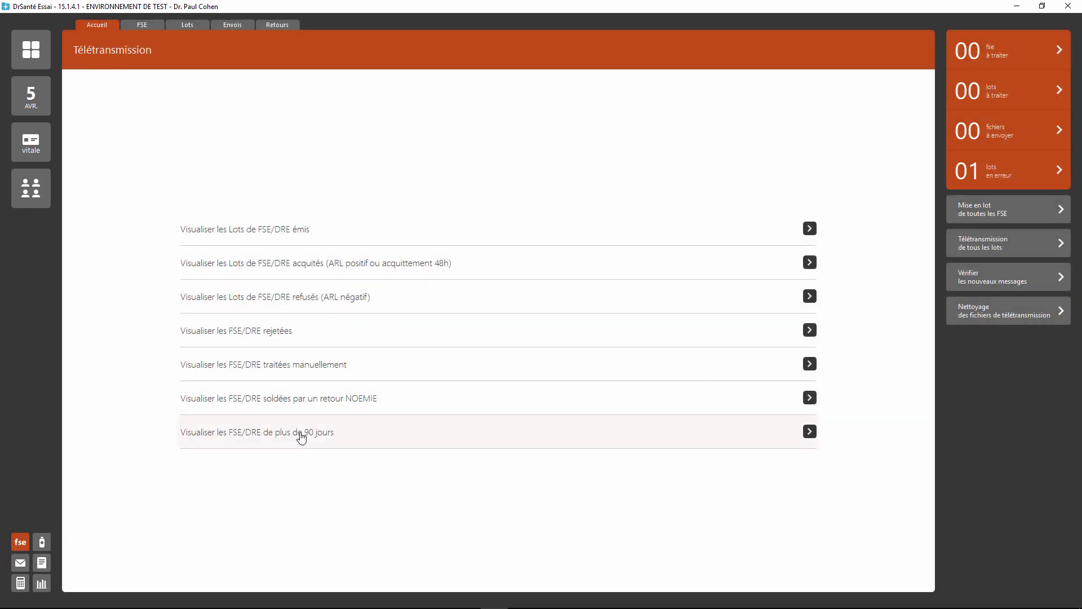
left_click(302, 435)
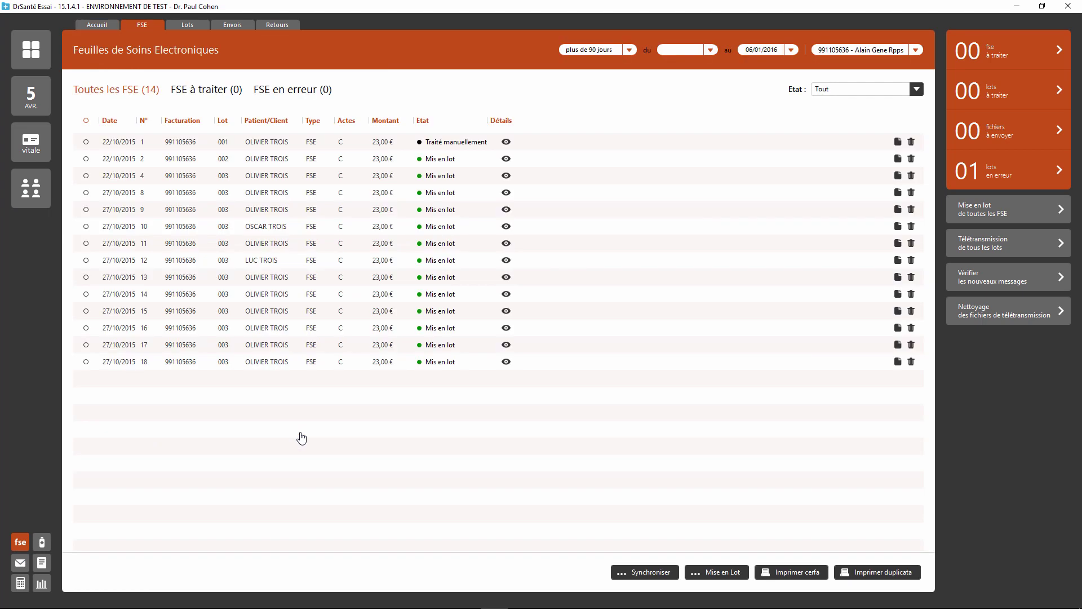
left_click(187, 26)
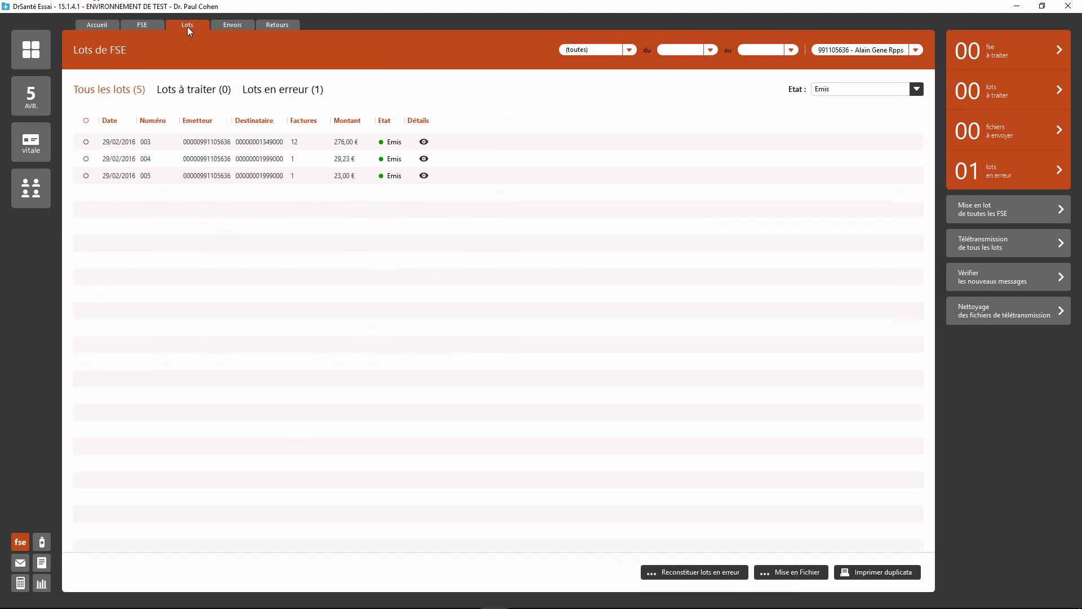
left_click(235, 26)
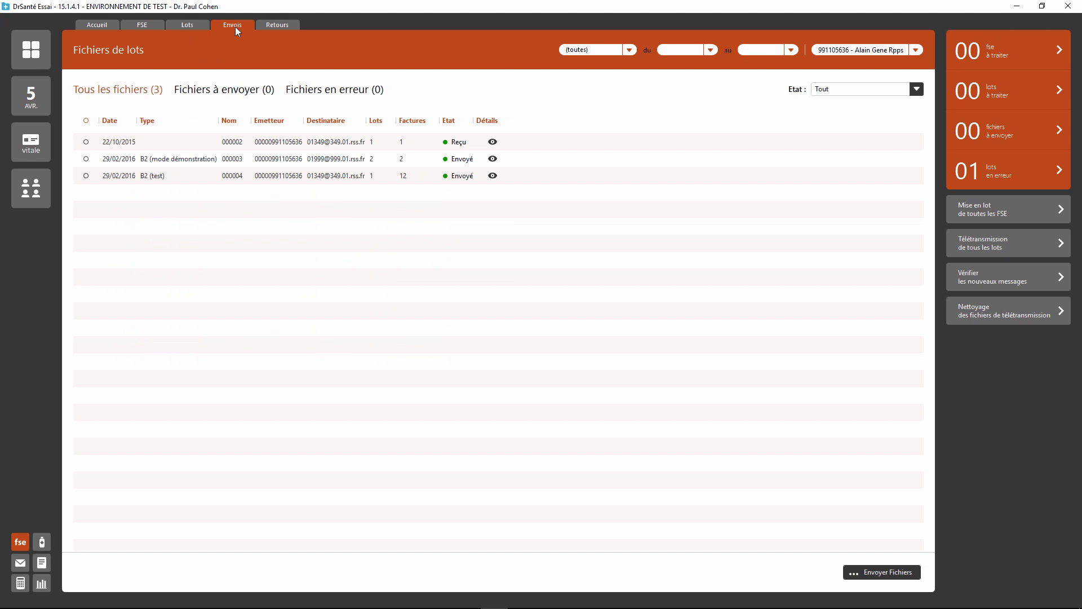
left_click(286, 27)
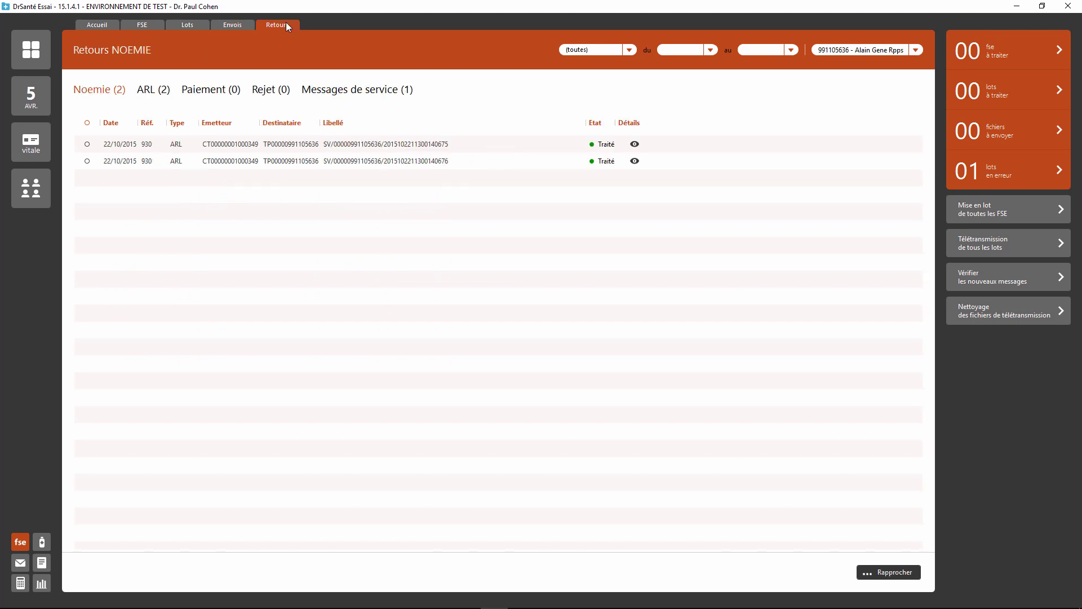
Step: Consult the CLARADOL CODEINE 500 mg/20 mg sheet in the pharmacy, viewing its ATC class and drug interactions
left_click(42, 542)
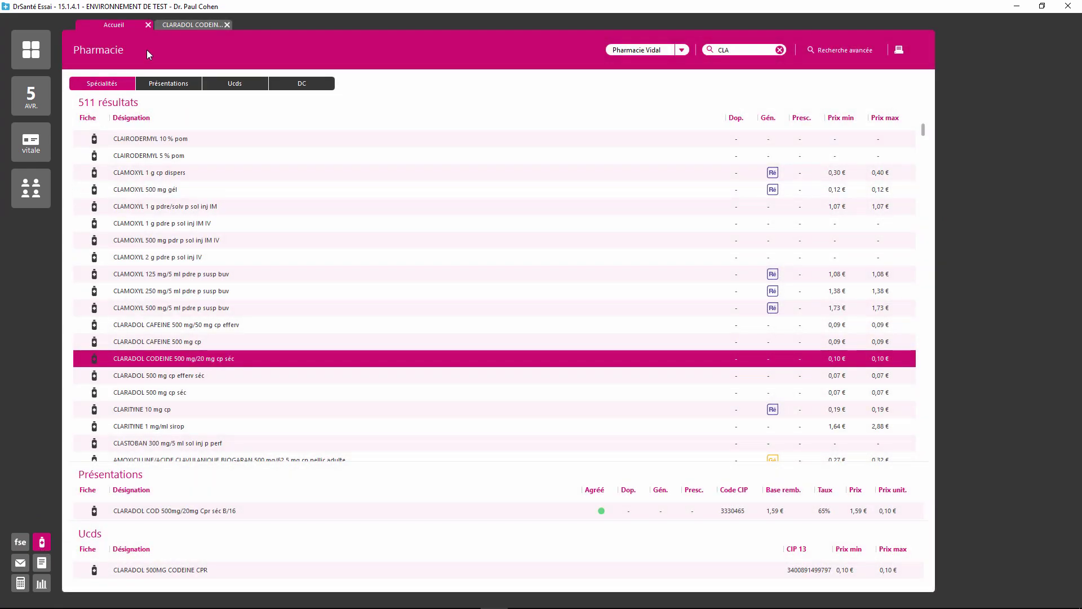
left_click(185, 25)
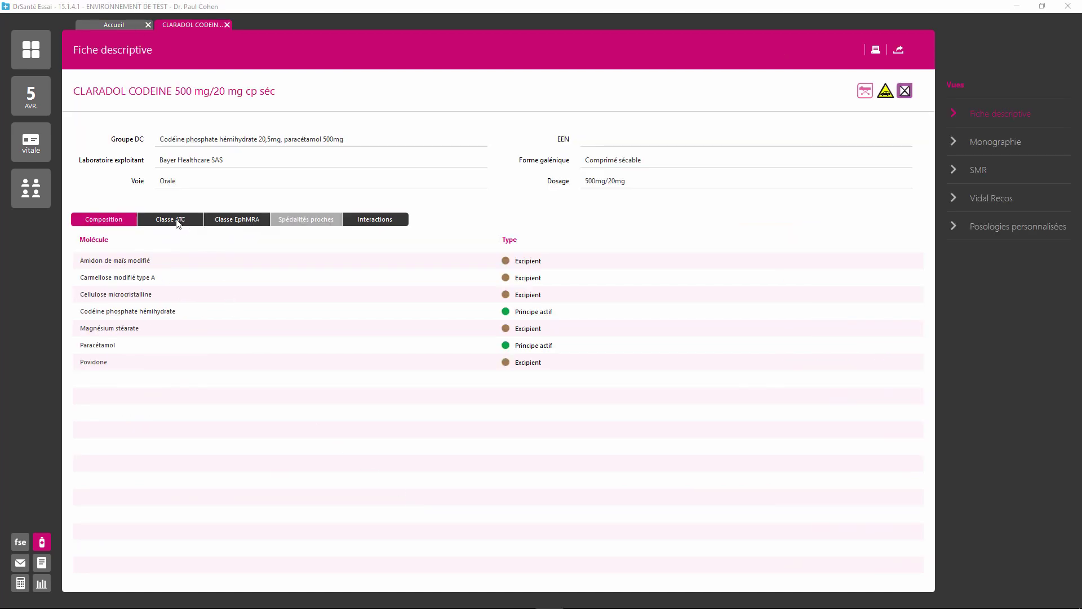
left_click(177, 221)
left_click(377, 224)
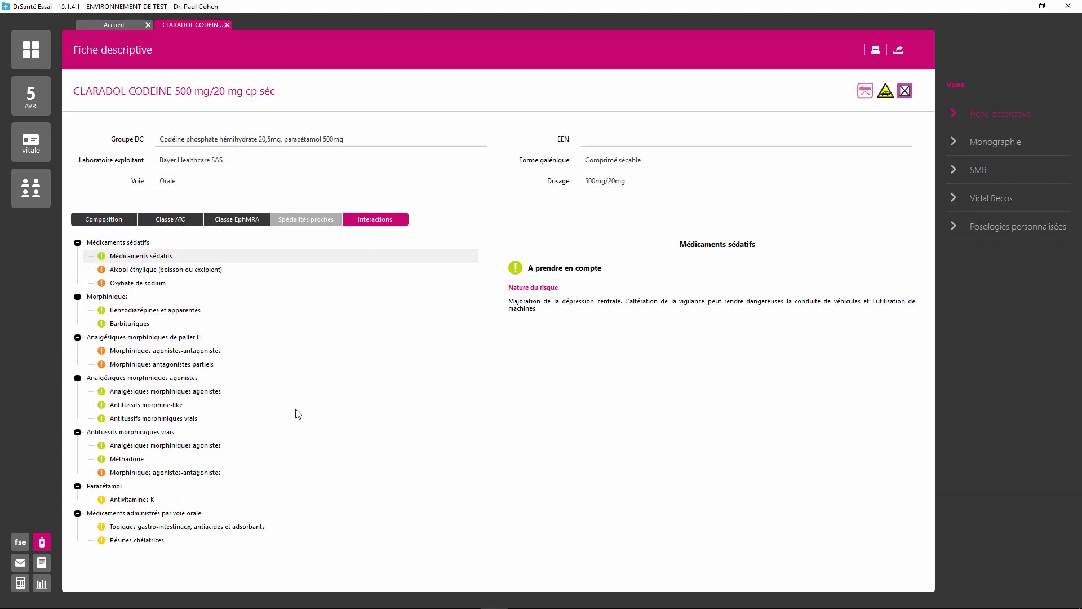
Step: View the letter, mail and SMS editor, and list the prescriptions (Ordonnance) among the stored documents
left_click(23, 565)
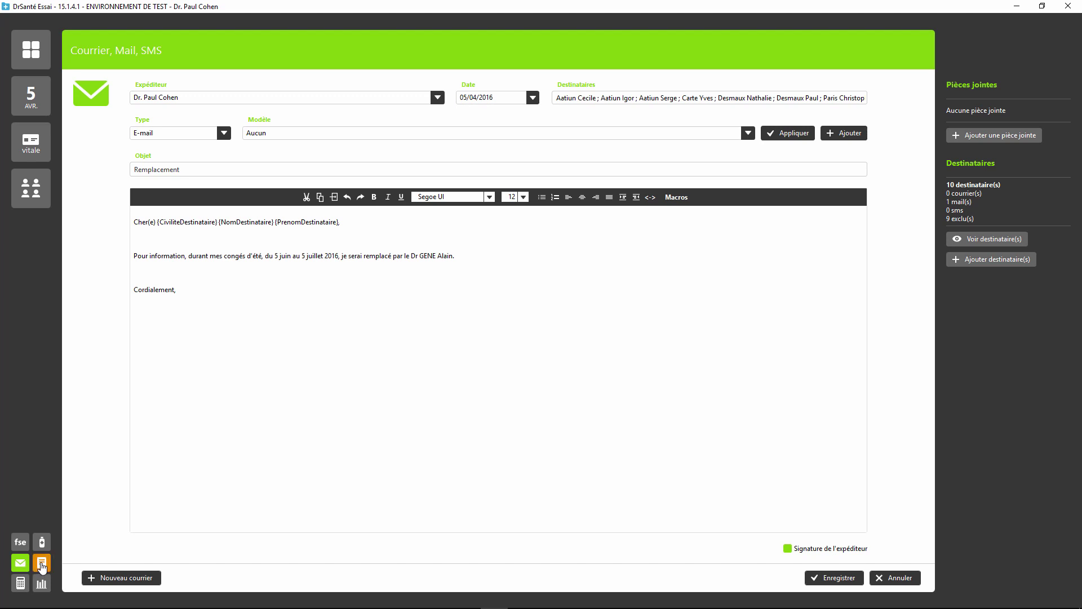
left_click(42, 563)
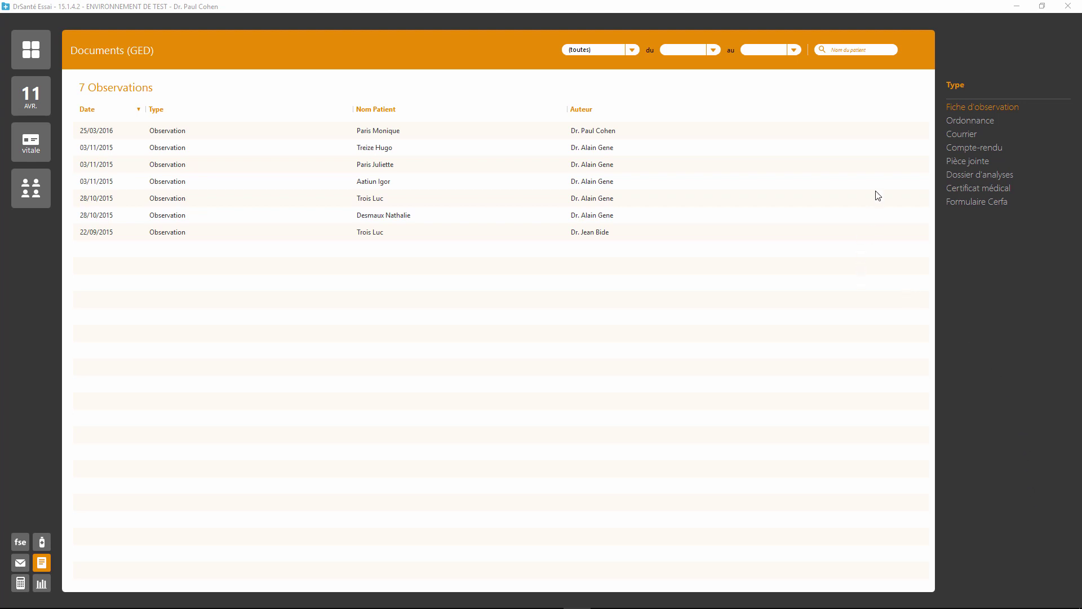
left_click(974, 121)
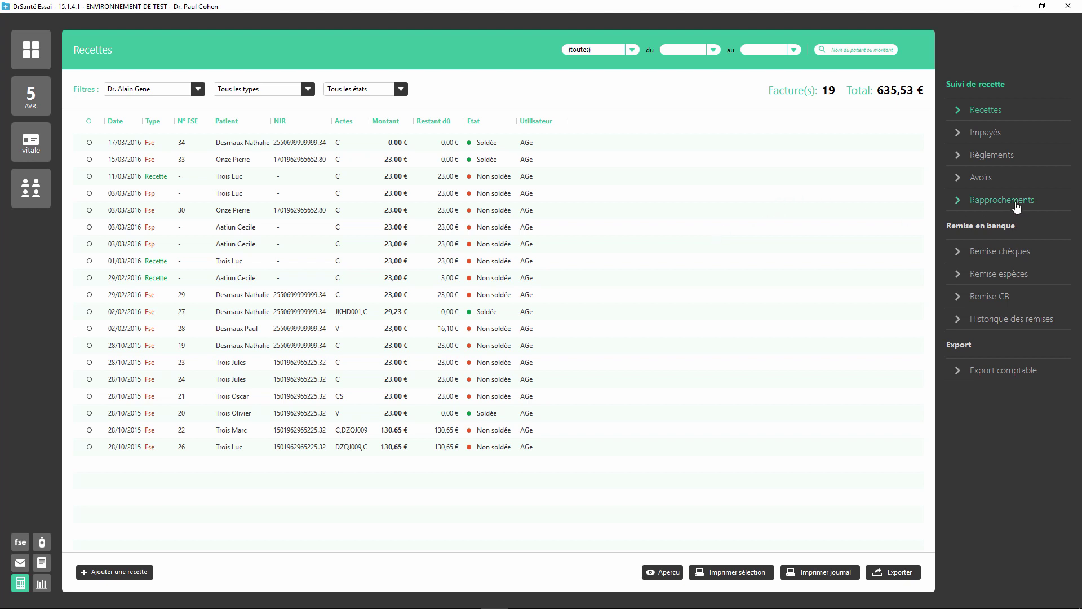
Step: View the cheque deposits in the accounting module and the declarative follow-up indicators in the statistics
left_click(997, 259)
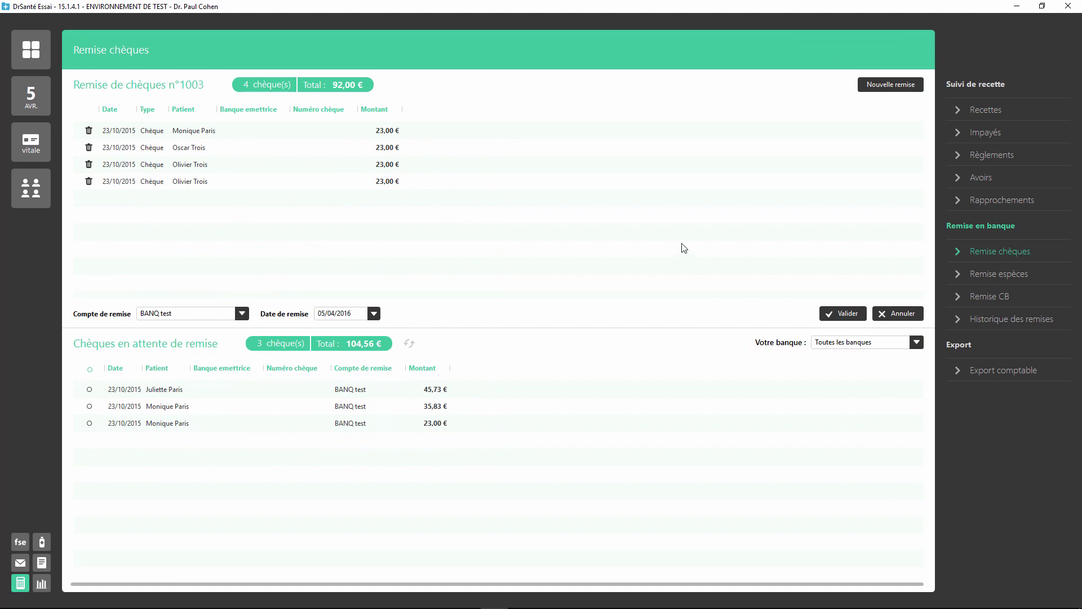
left_click(42, 585)
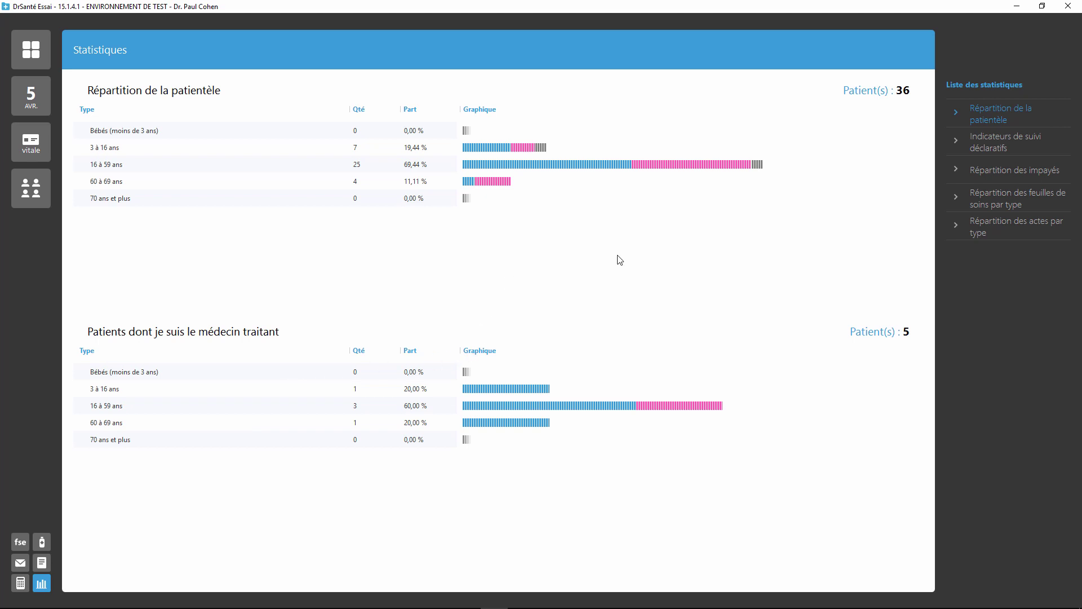
left_click(988, 150)
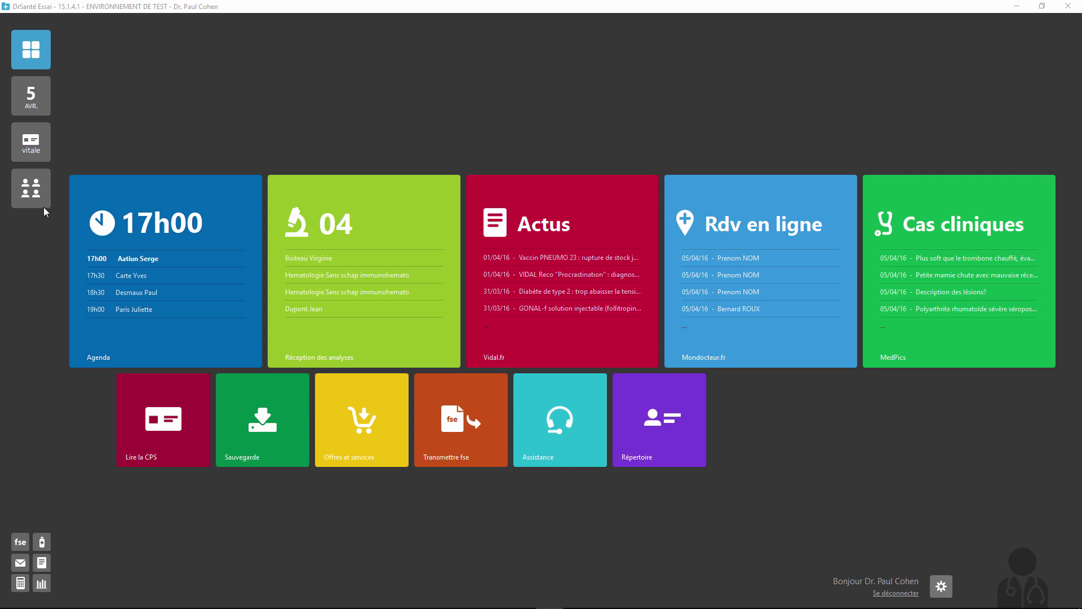
Step: Check the Droits AMO and Mutuelle details of the third beneficiary on the Vitale card and open that patient's record
left_click(36, 141)
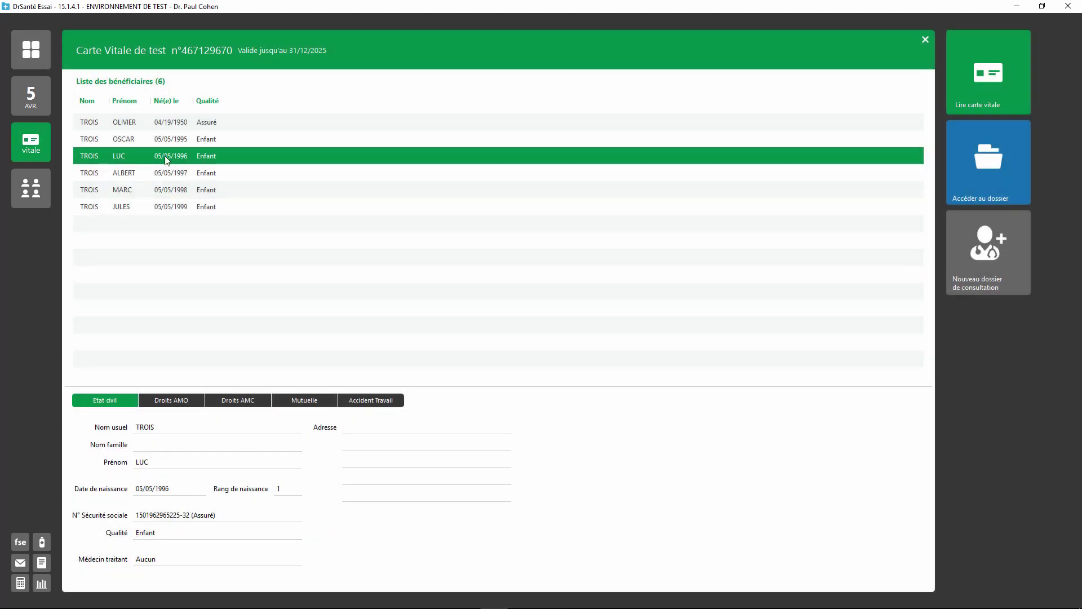
left_click(187, 402)
left_click(313, 404)
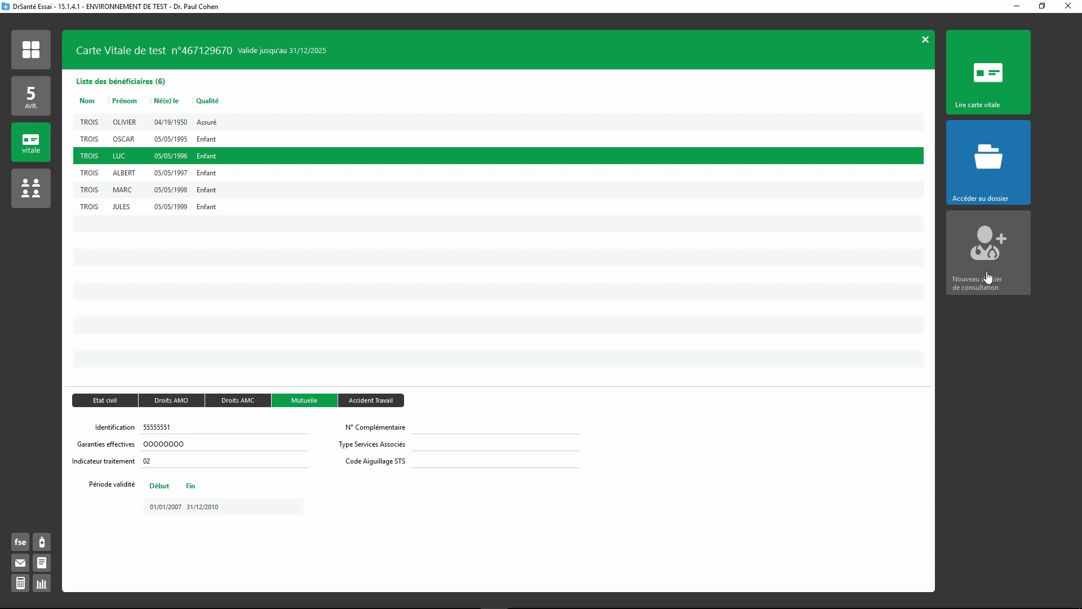
left_click(982, 187)
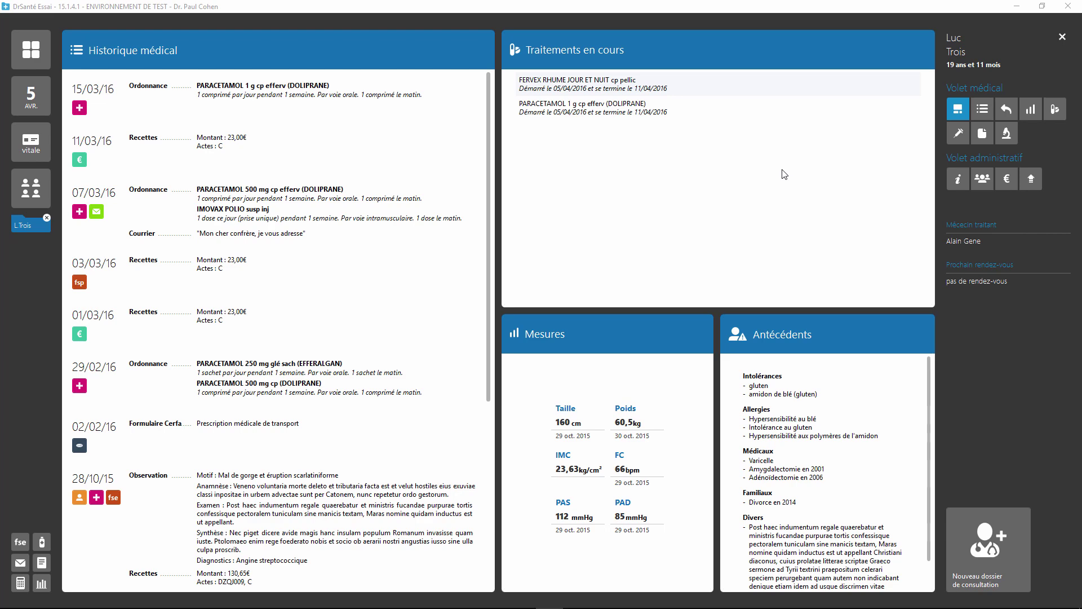
Step: Review the patient's full medical history, antecedents and measurements
left_click(981, 113)
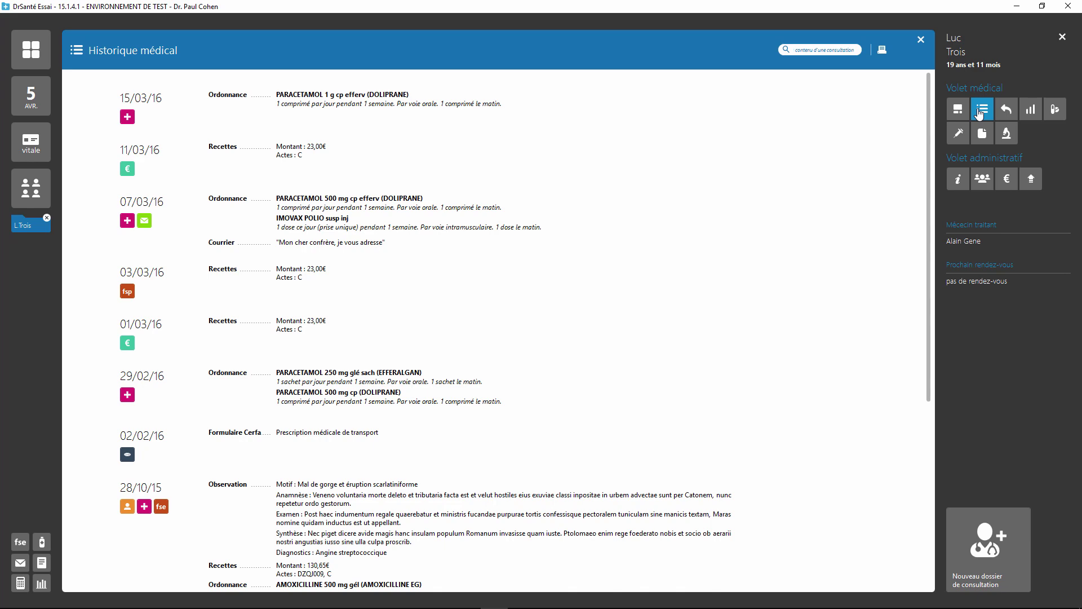
left_click(1007, 111)
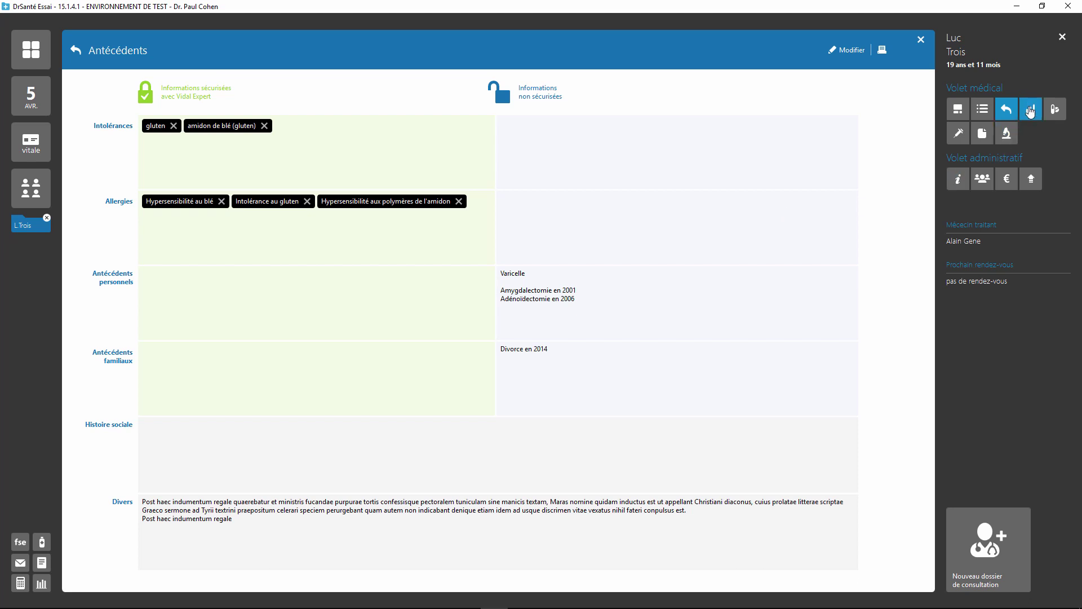
left_click(1031, 113)
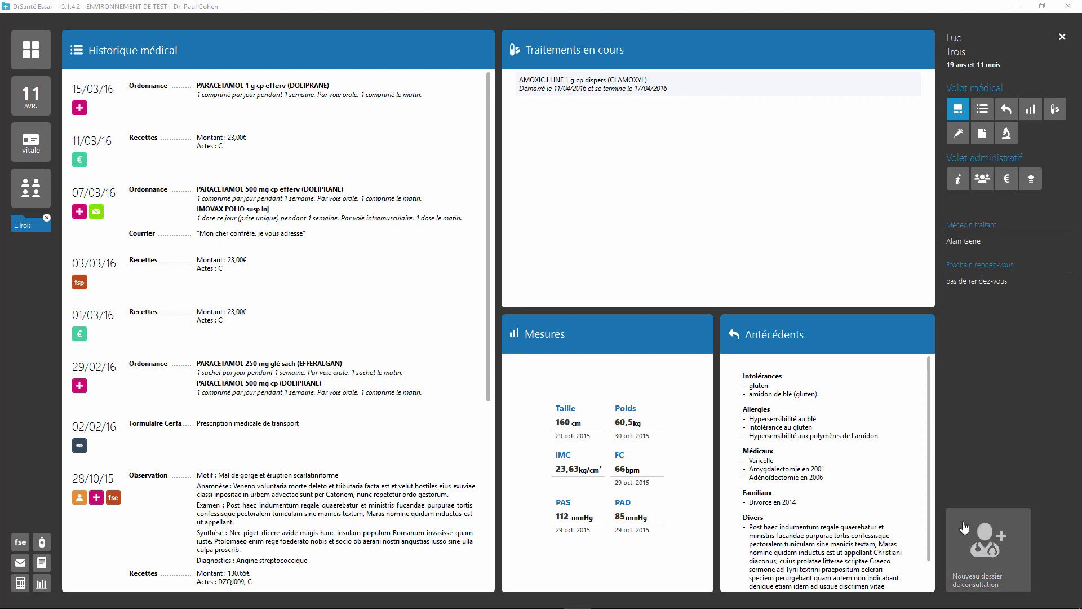
Step: Create a new consultation record for the patient, starting with an observation sheet
left_click(1016, 581)
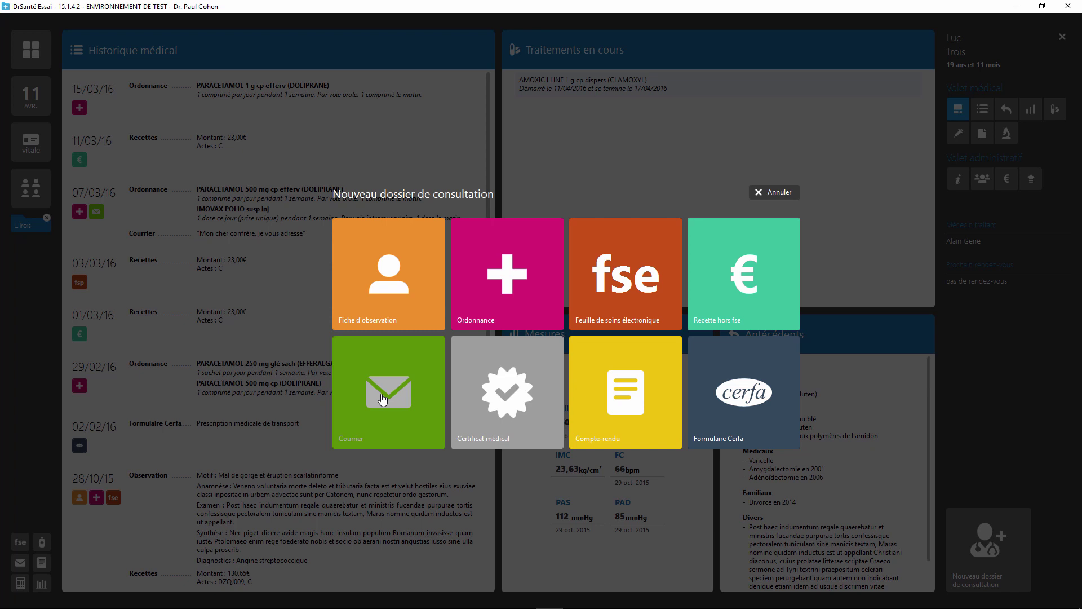
left_click(383, 296)
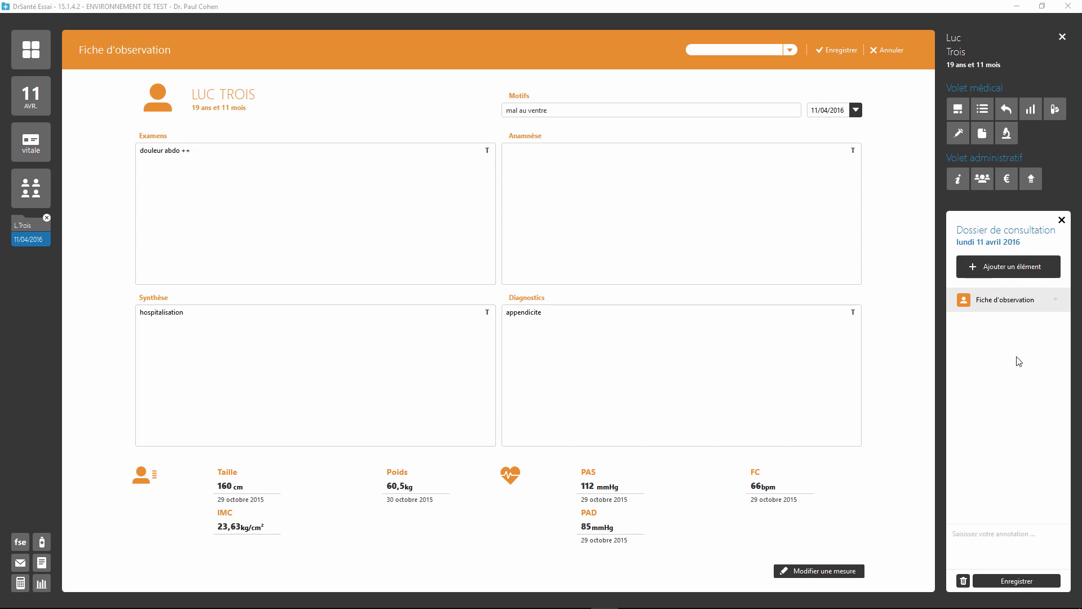
Step: Add a prescription to the consultation record with the product FERVEX RHUME JOUR ET NUIT cp pellic
left_click(1008, 270)
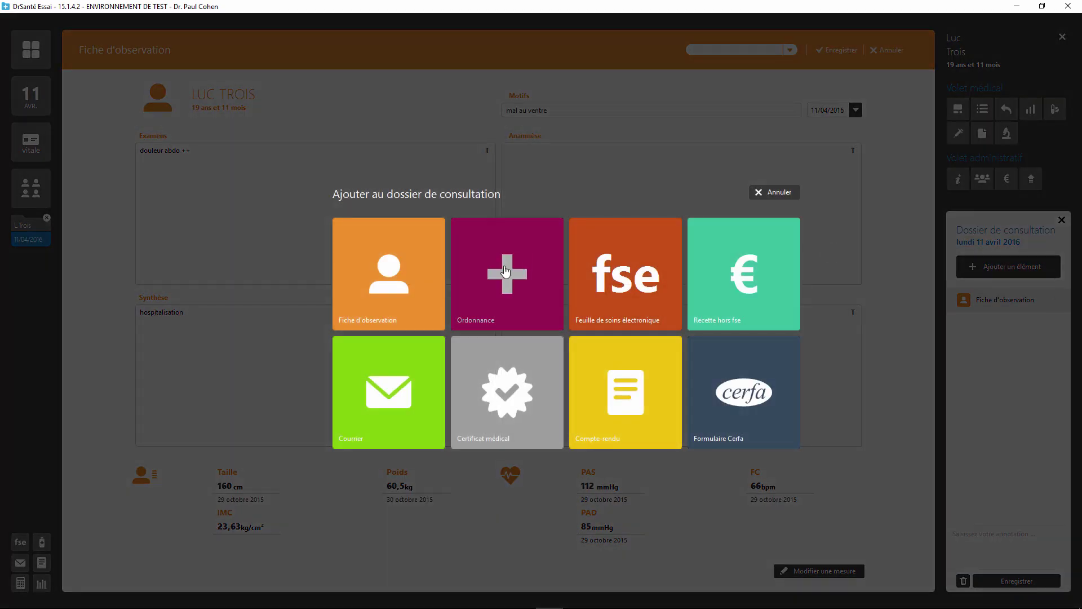
left_click(490, 289)
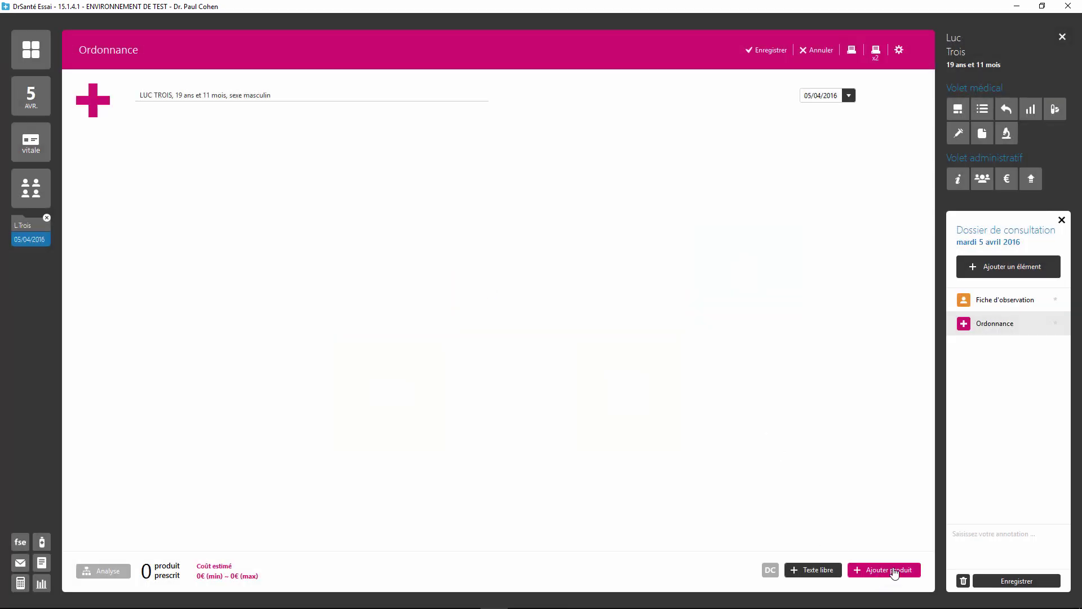
left_click(895, 571)
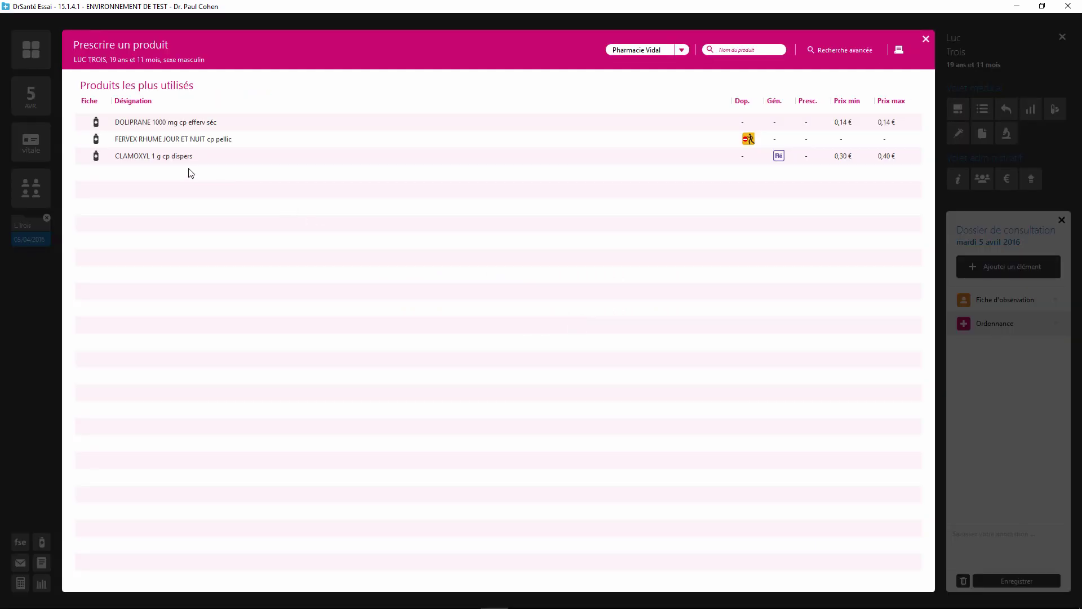
left_click(144, 140)
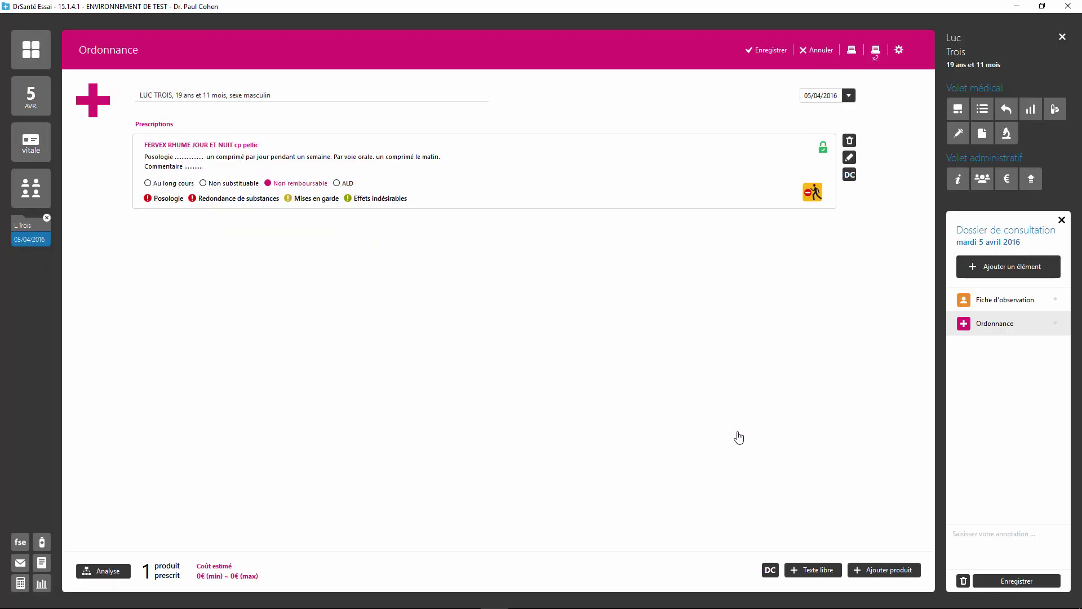
Step: Add a second prescription with a free-text entry filled from the blood test template (NFS, VS, Plaquettes)
left_click(1030, 272)
left_click(524, 276)
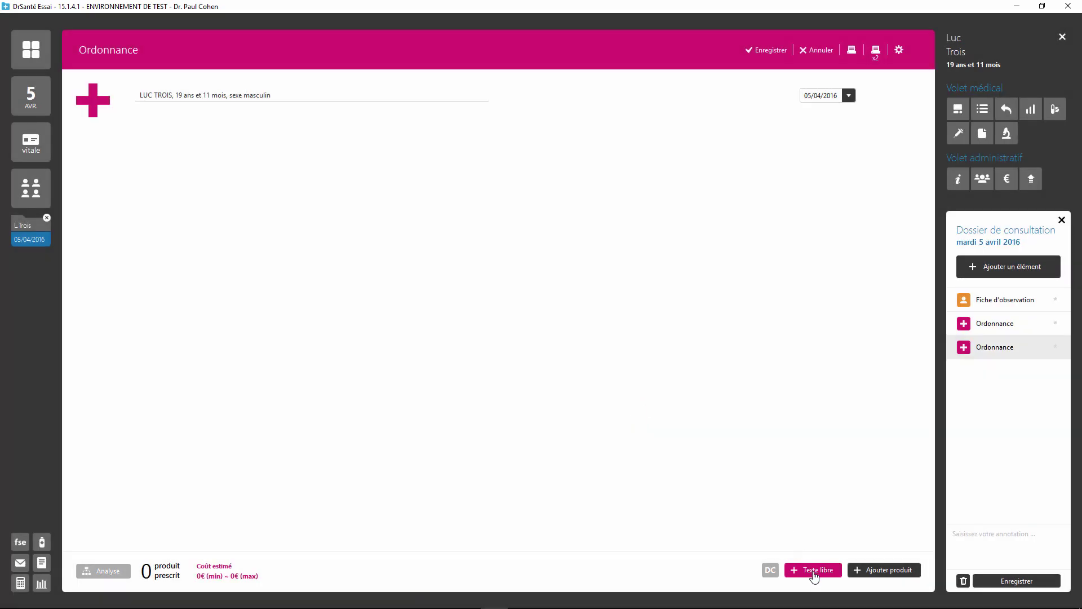
left_click(811, 570)
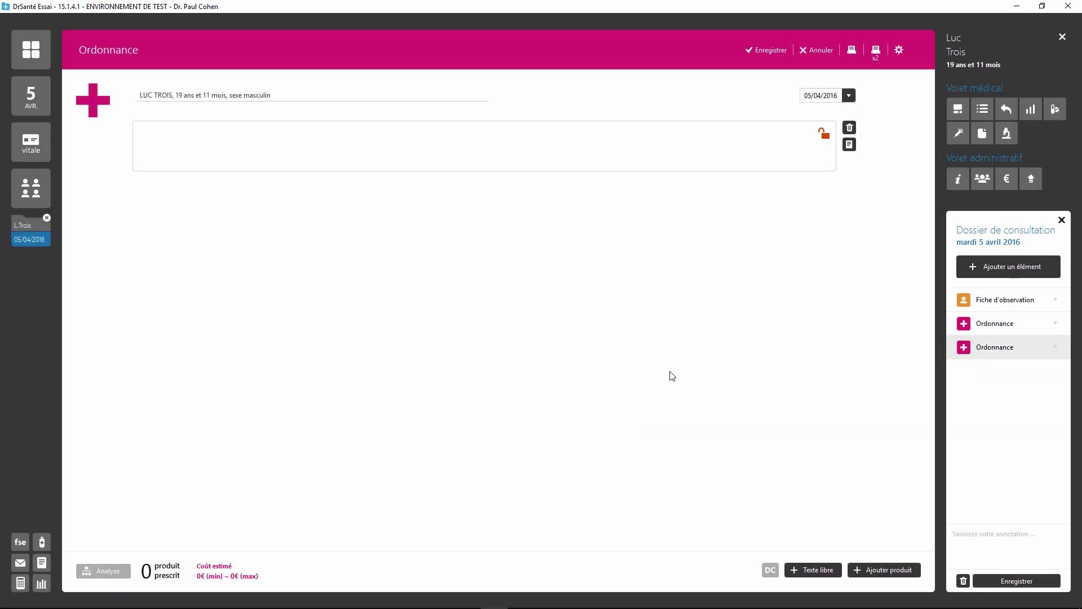
left_click(850, 144)
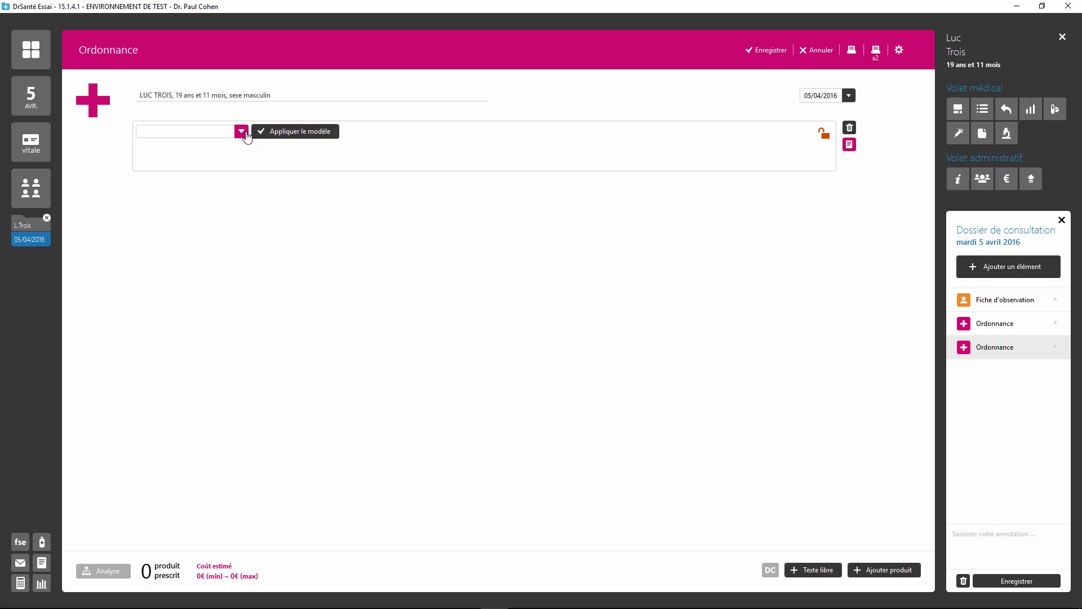
left_click(247, 136)
left_click(185, 144)
left_click(284, 140)
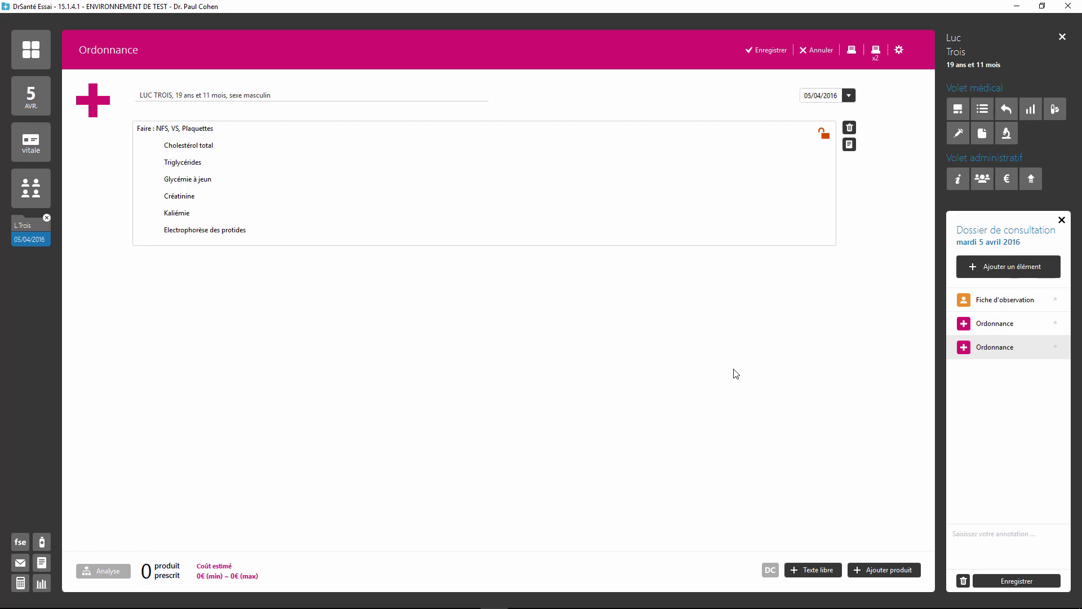
Step: Add an electronic care sheet (FSE) to the consultation record, and review its observation sheet and both prescriptions
left_click(1025, 272)
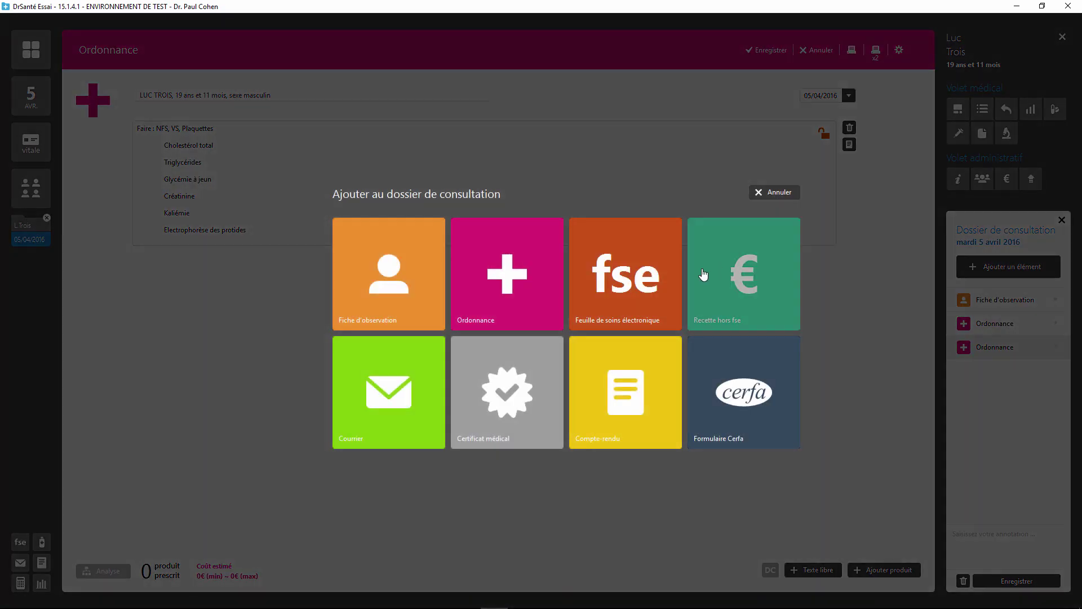
left_click(648, 291)
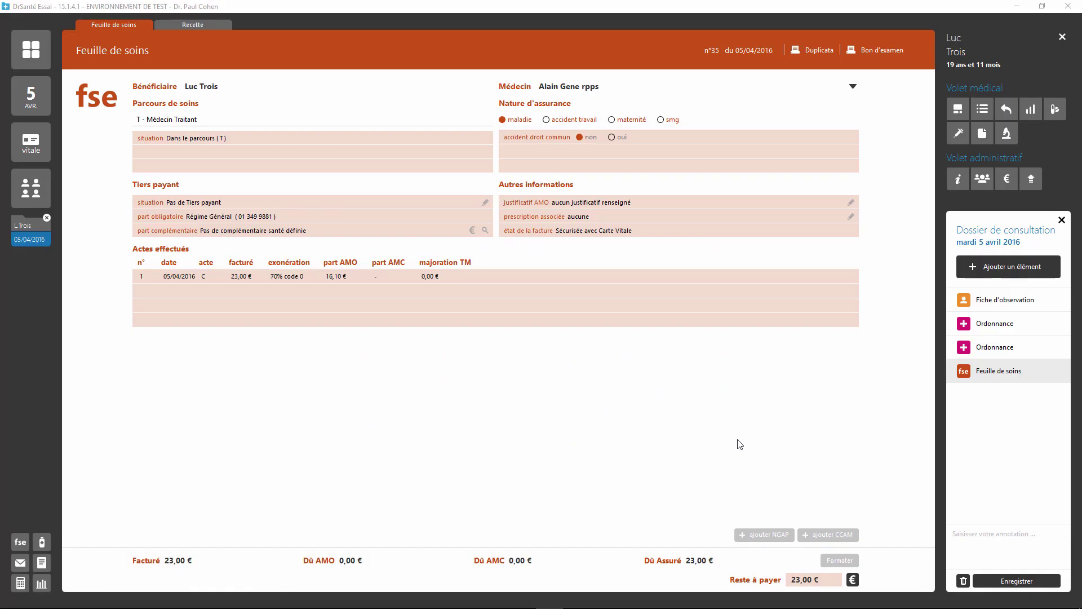
left_click(997, 299)
left_click(996, 323)
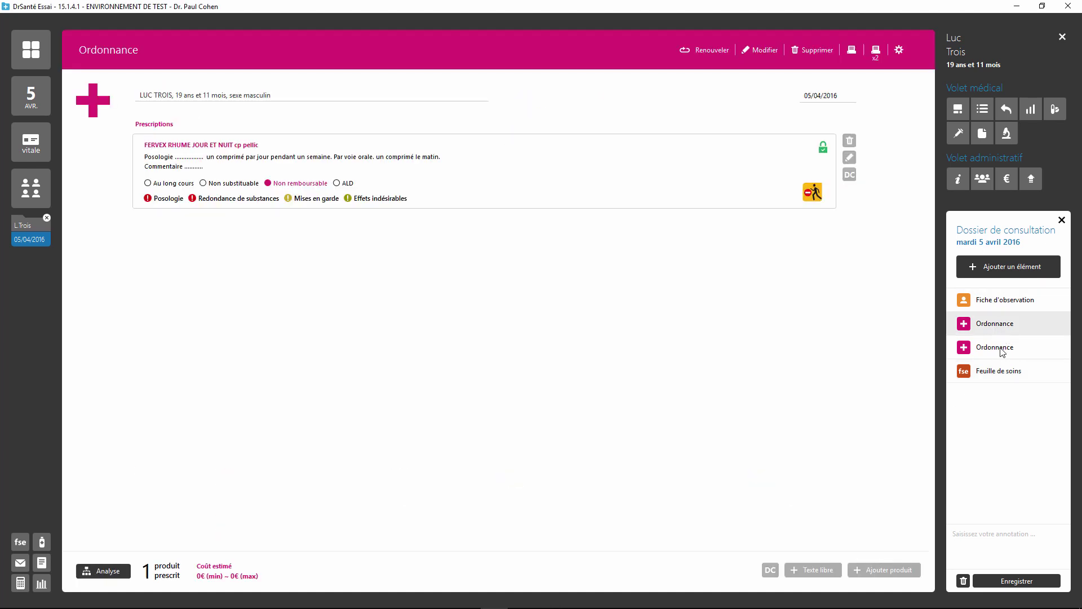
left_click(1002, 348)
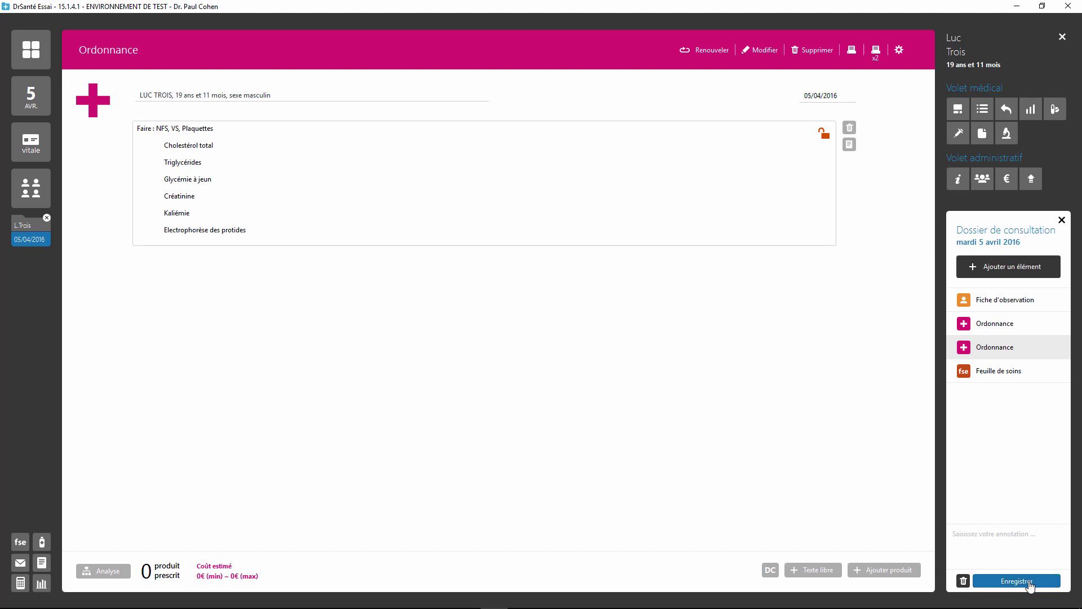
Step: Save the consultation record and check its entry in the patient's medical history
left_click(1030, 586)
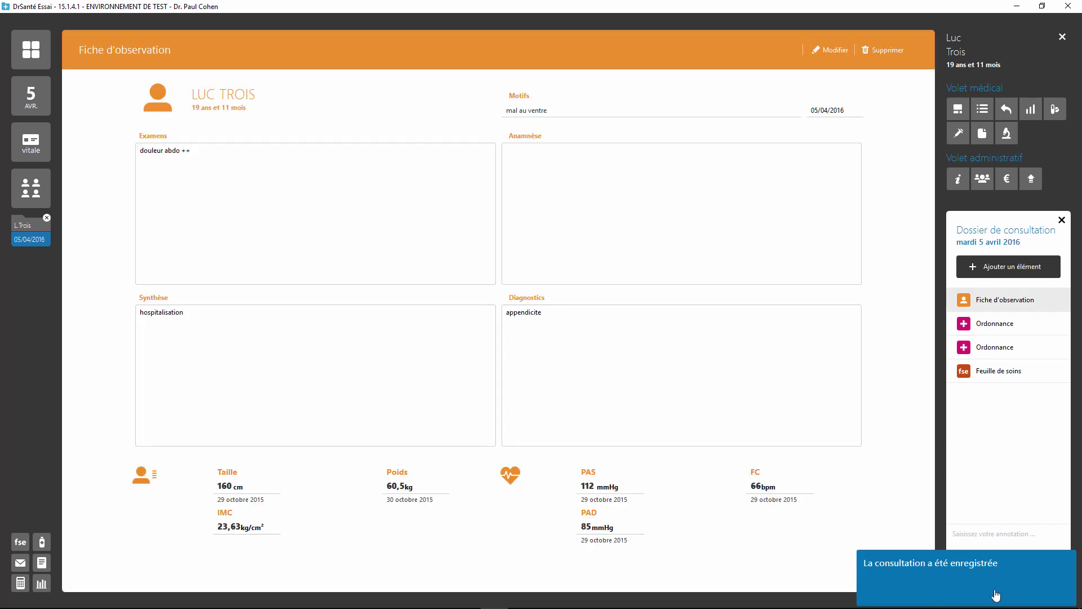
left_click(982, 110)
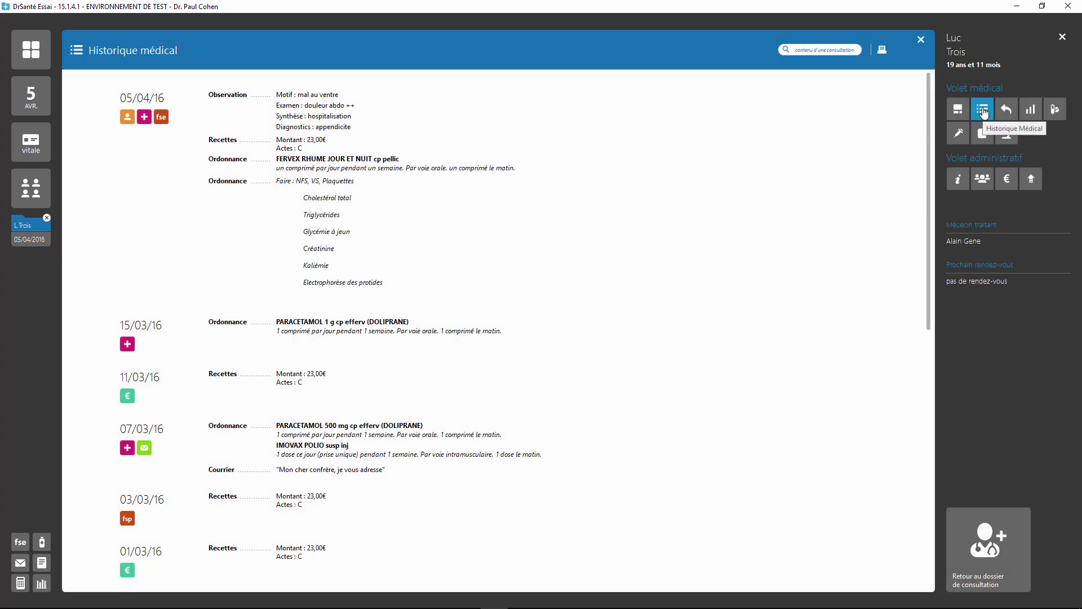